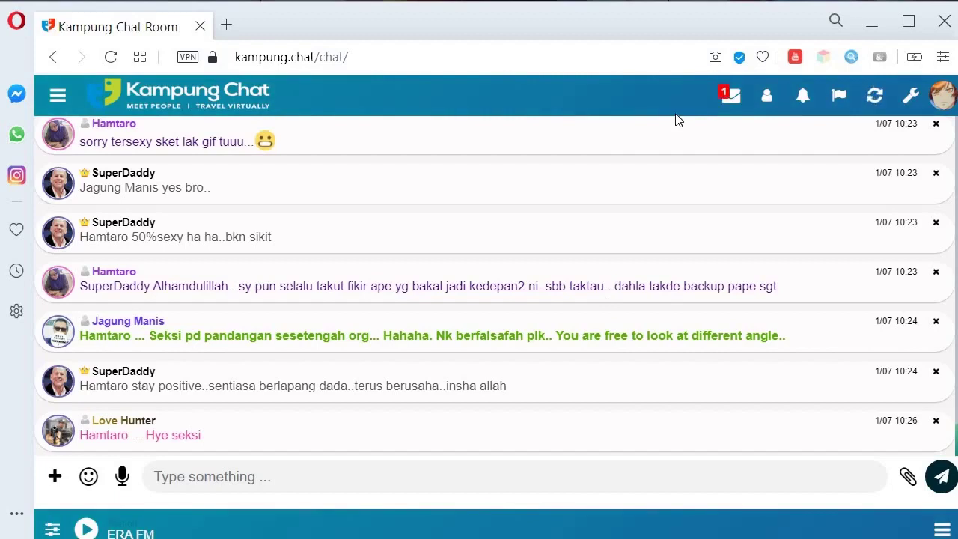
# Open My profile from the avatar menu, look through About me, and show the Options tab.
pyautogui.click(940, 107)
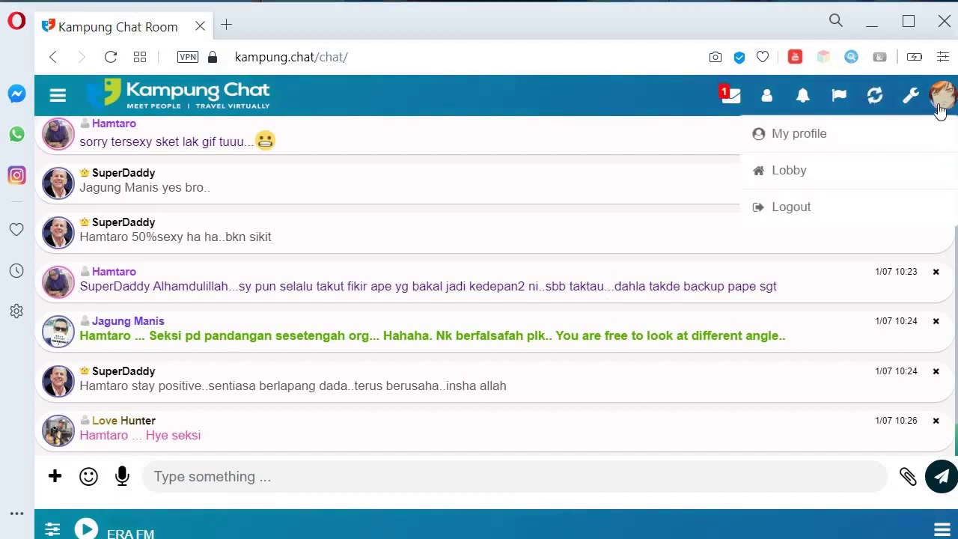
pyautogui.click(853, 150)
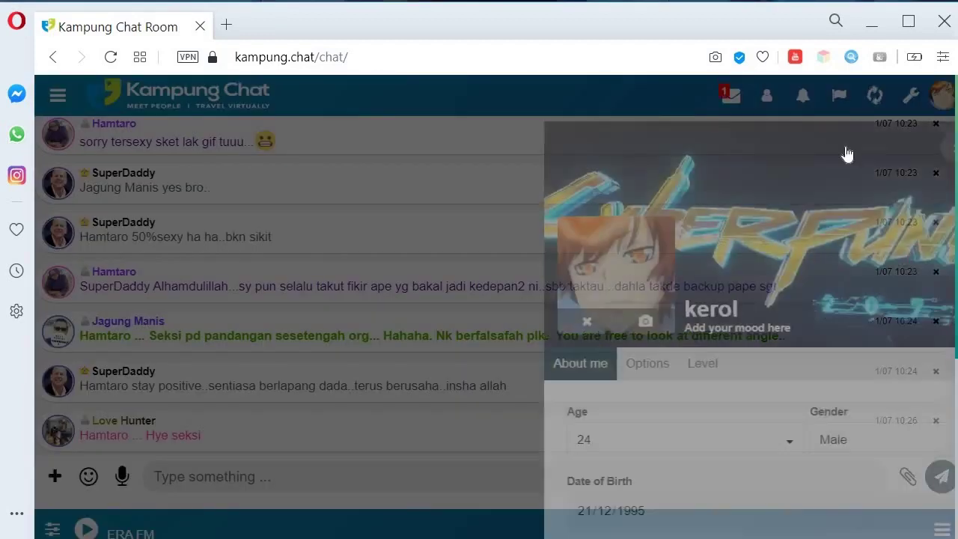
pyautogui.scroll(-3, 341, 352)
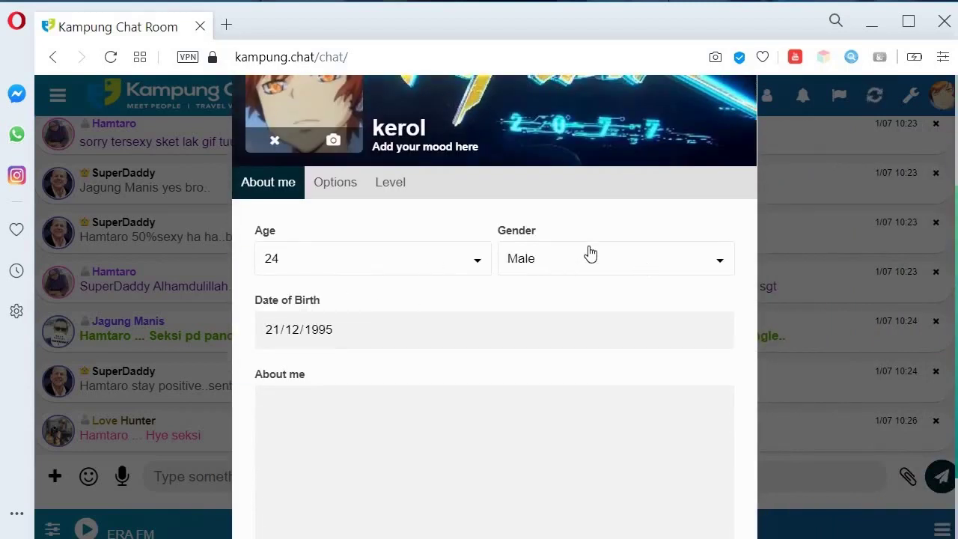
pyautogui.scroll(-1, 400, 337)
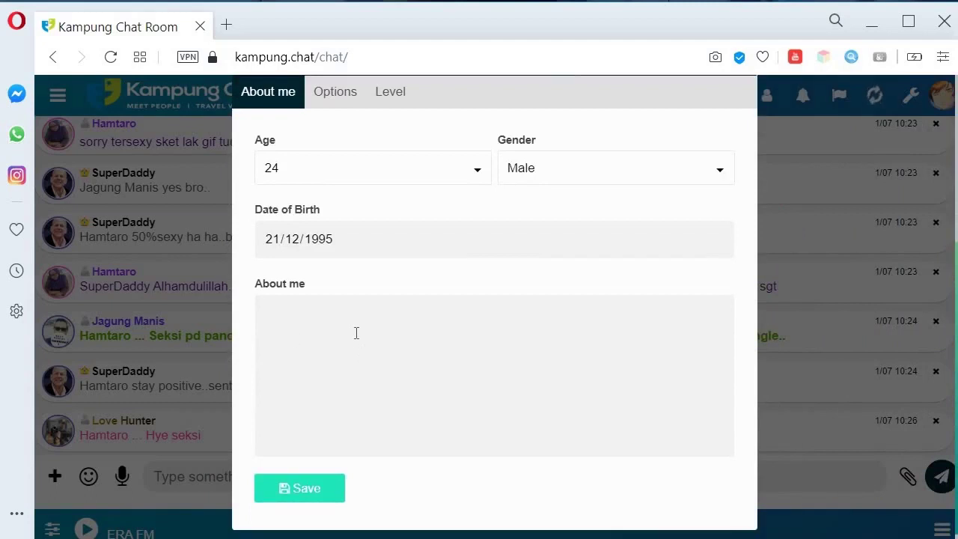
pyautogui.scroll(1, 357, 333)
pyautogui.click(338, 187)
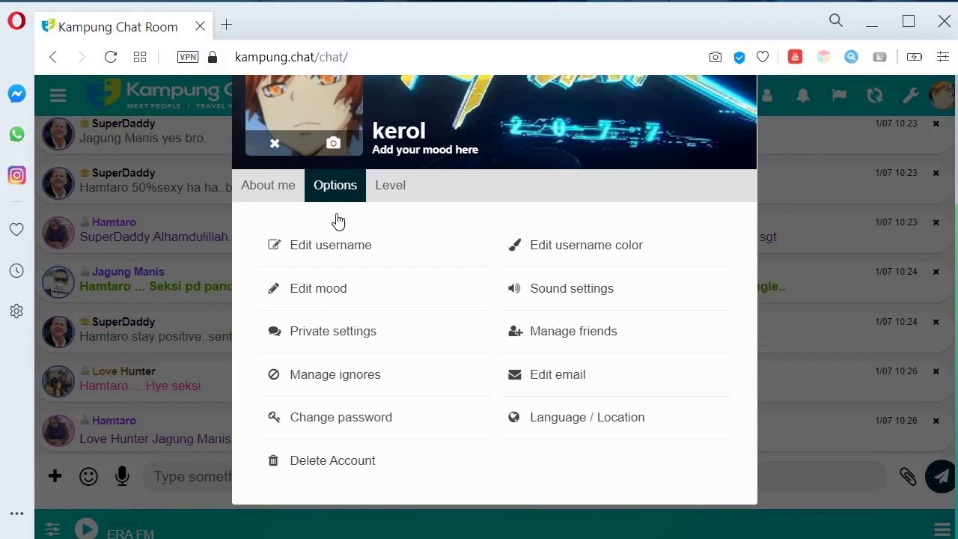
# Set the username colour to the red gradient after trying maroon and teal swatches.
pyautogui.click(604, 252)
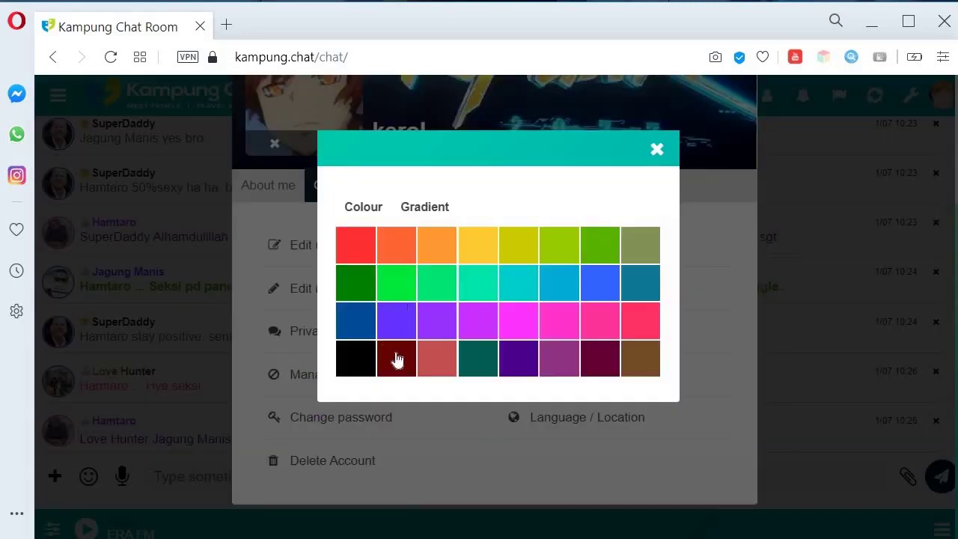
pyautogui.click(599, 361)
pyautogui.click(478, 282)
pyautogui.click(424, 210)
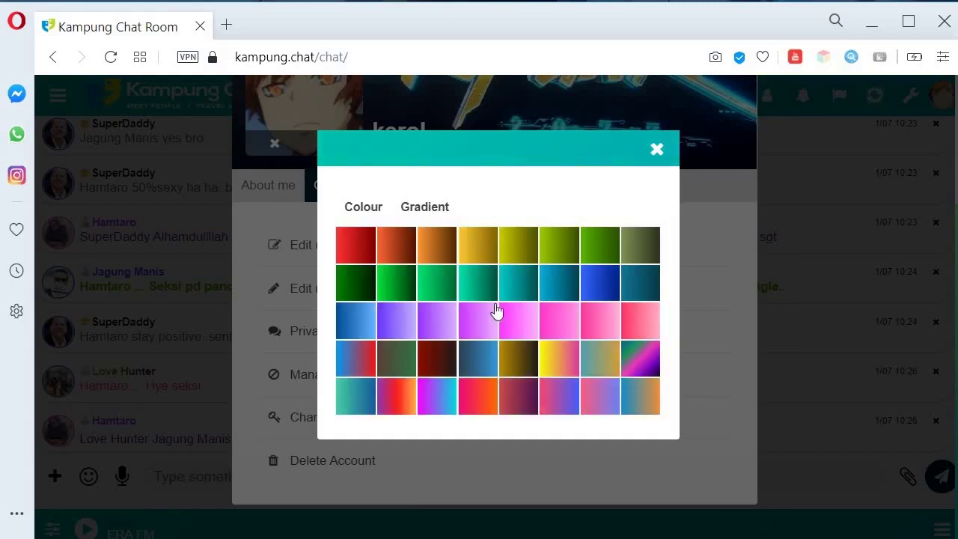
pyautogui.click(361, 256)
pyautogui.click(678, 159)
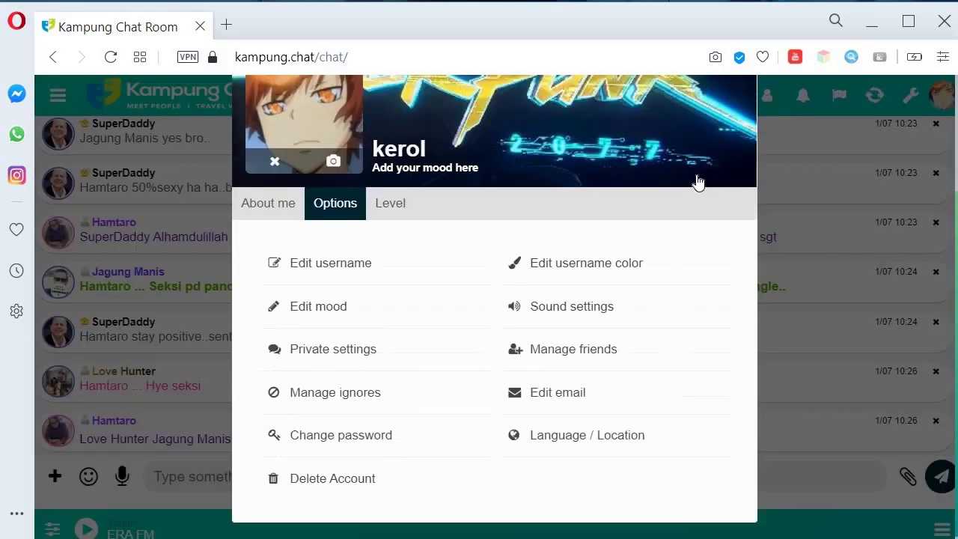
# Close the profile and send the message 'test' in the chat room.
pyautogui.click(735, 149)
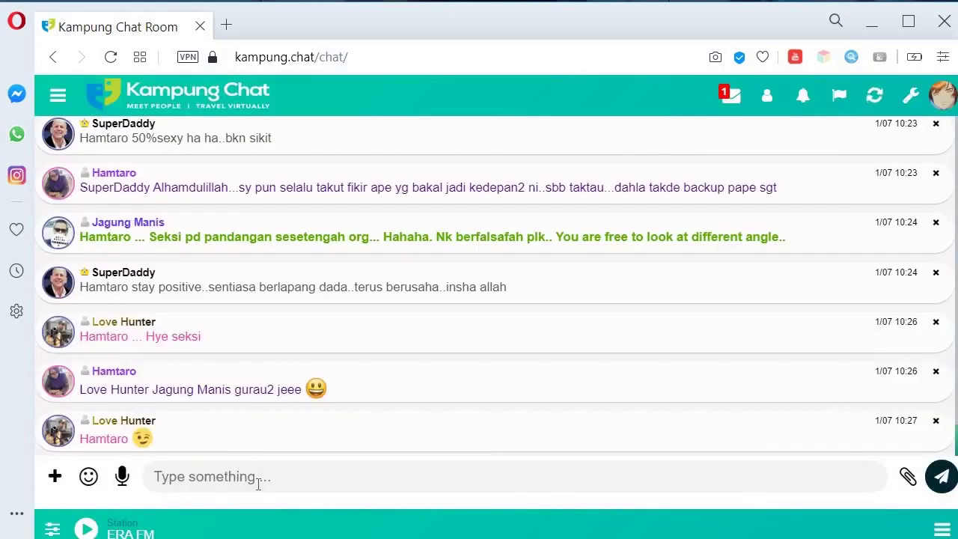
pyautogui.write('test')
pyautogui.press('Return')
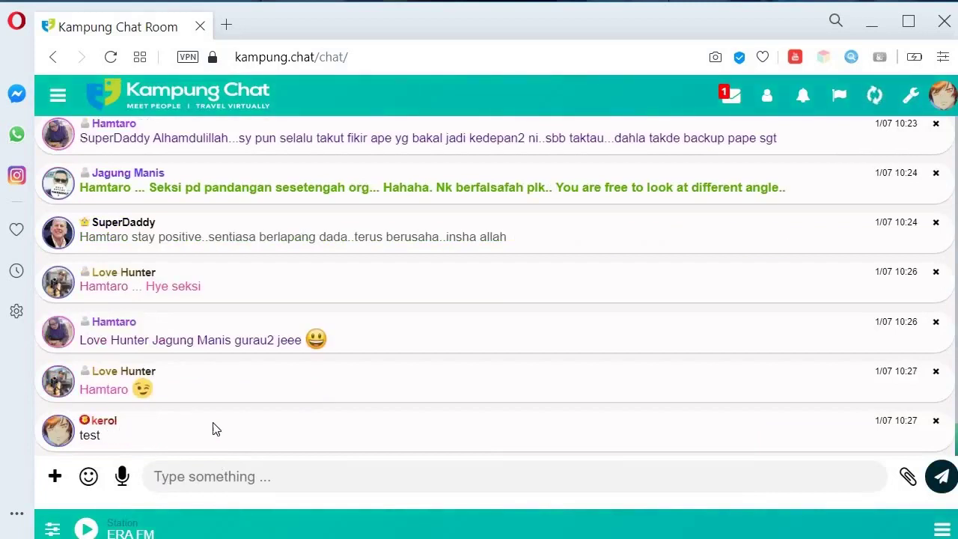
pyautogui.click(947, 101)
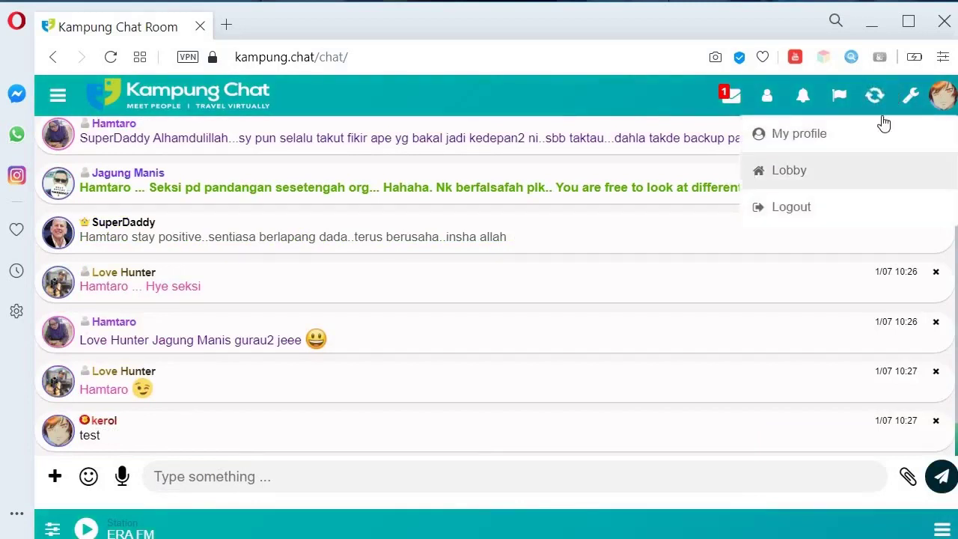
pyautogui.click(911, 96)
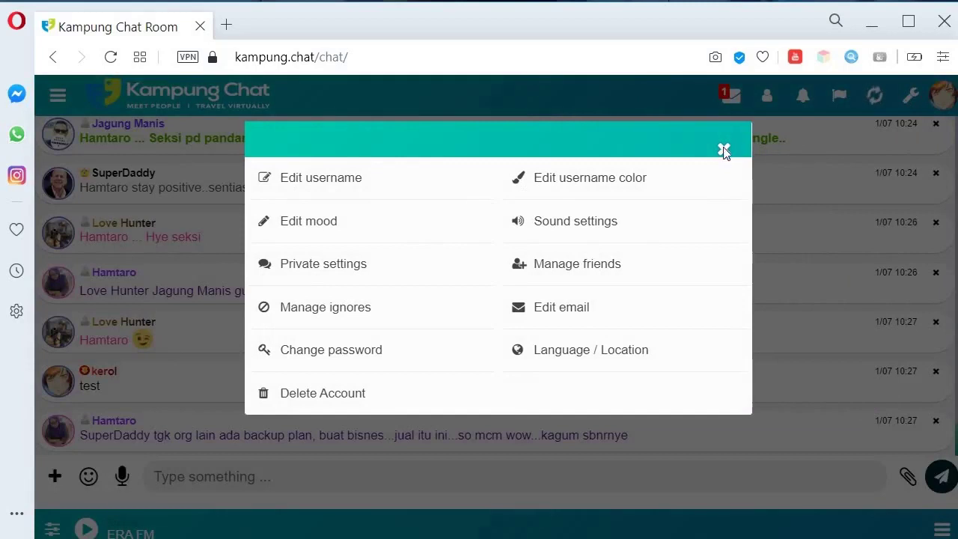
pyautogui.click(724, 150)
pyautogui.click(911, 95)
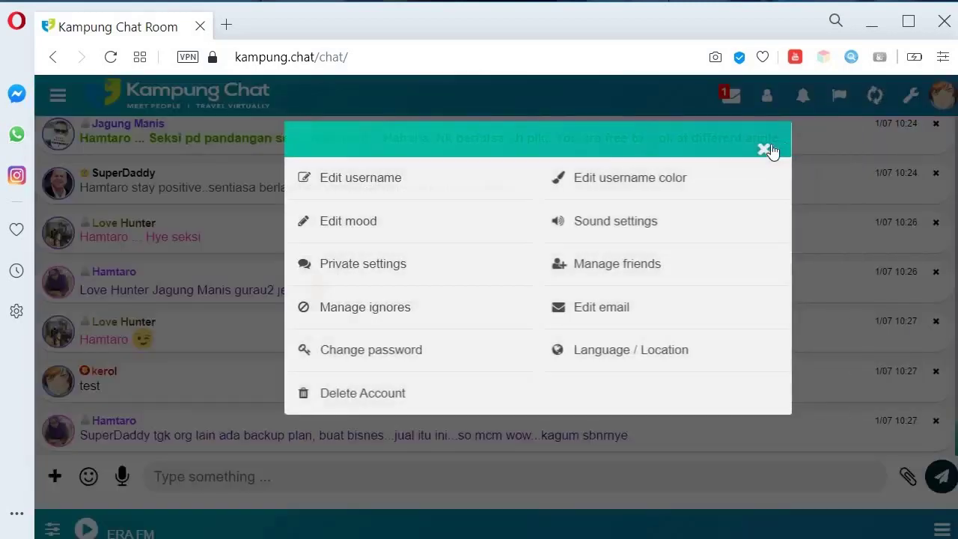
pyautogui.click(724, 148)
pyautogui.click(58, 380)
pyautogui.click(390, 363)
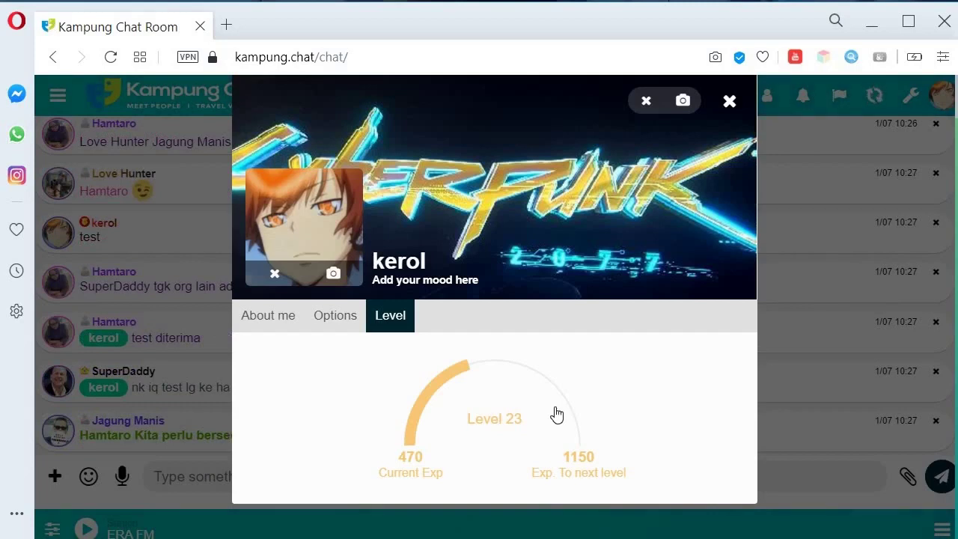
pyautogui.click(730, 102)
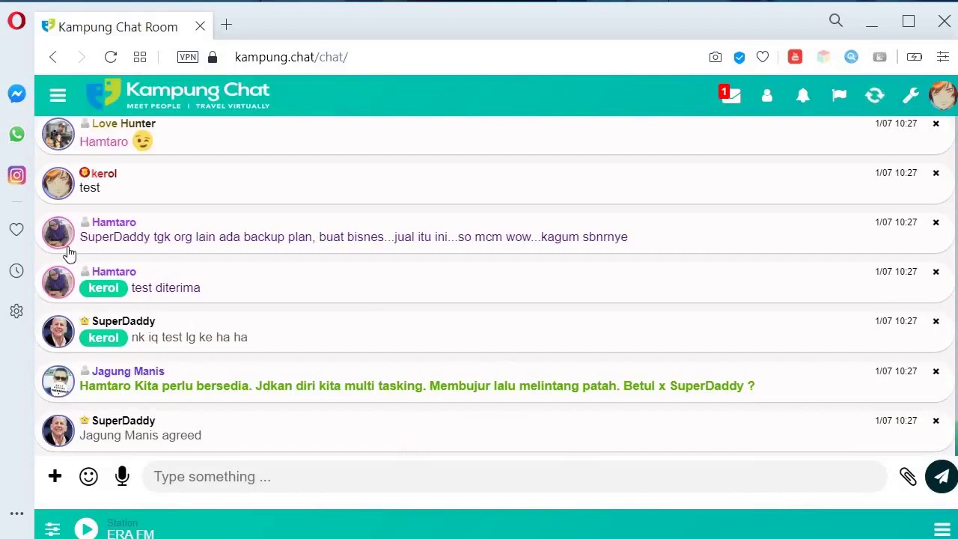
# Style outgoing message text with a purple gradient colour and bold formatting.
pyautogui.moveTo(80, 386); pyautogui.dragTo(467, 397)
pyautogui.click(88, 382)
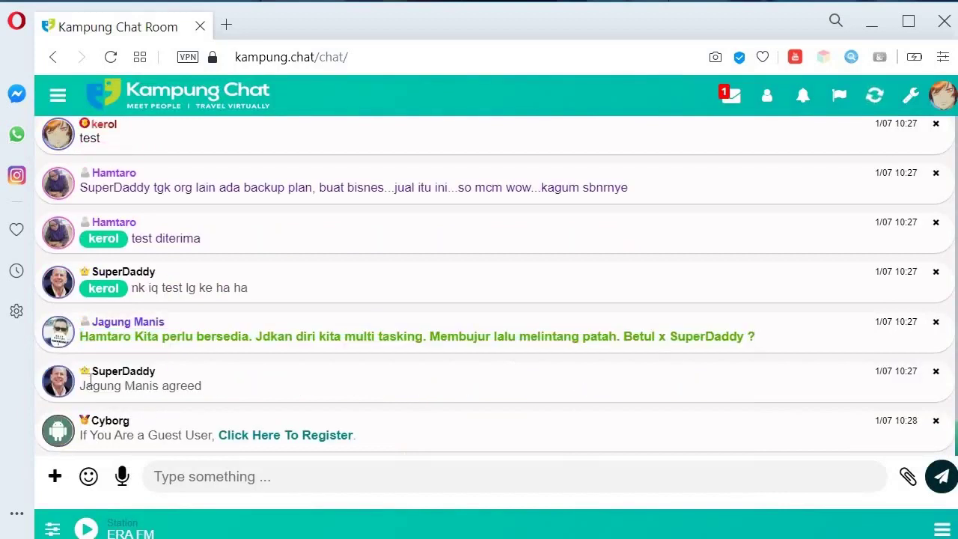
pyautogui.click(56, 477)
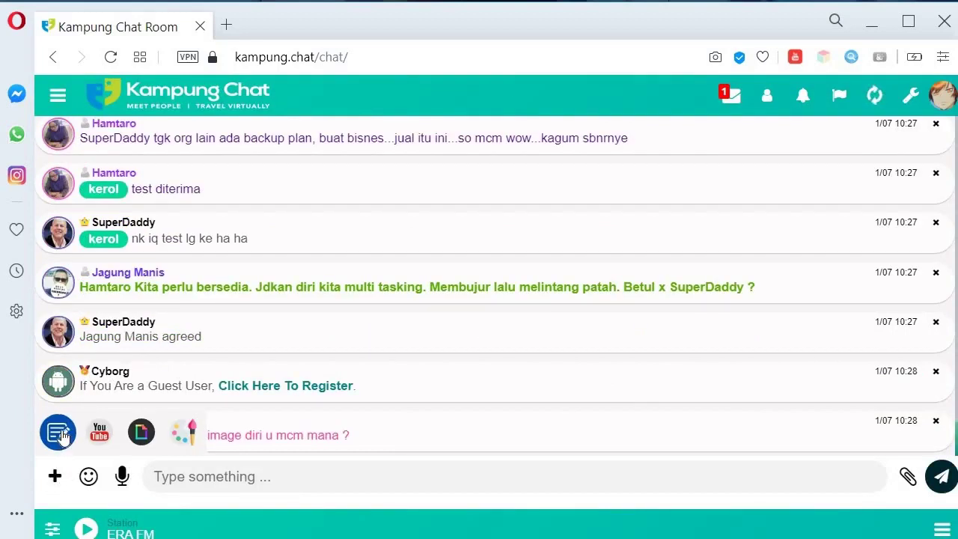
pyautogui.click(60, 437)
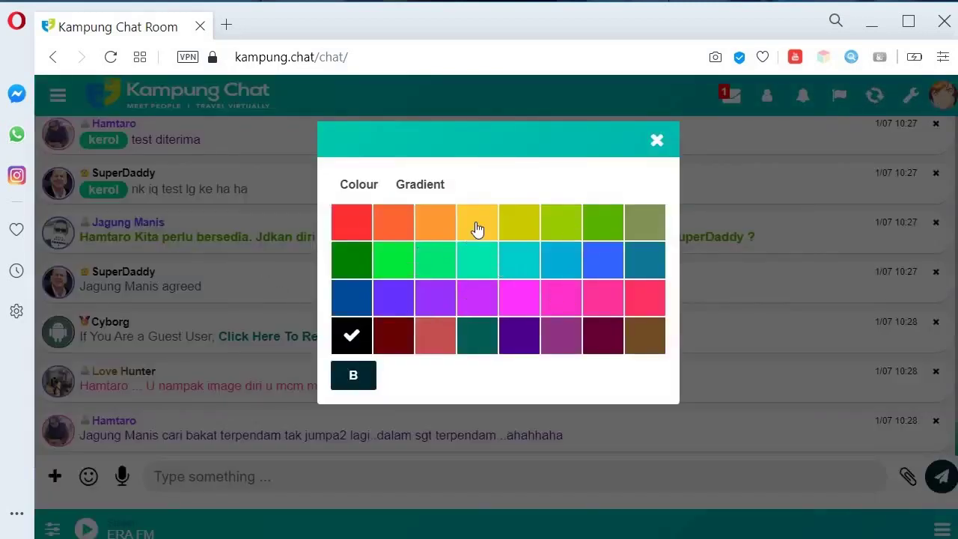
pyautogui.click(401, 184)
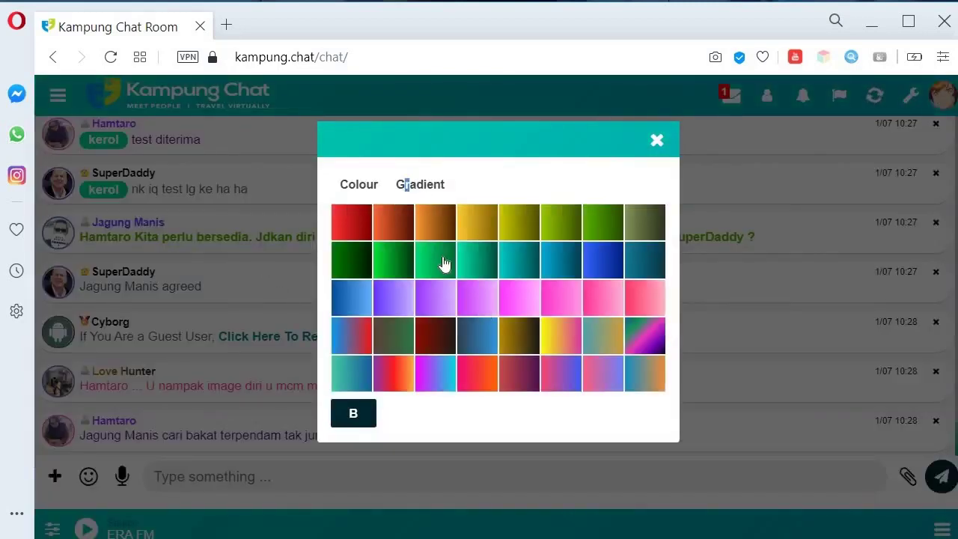
pyautogui.click(650, 343)
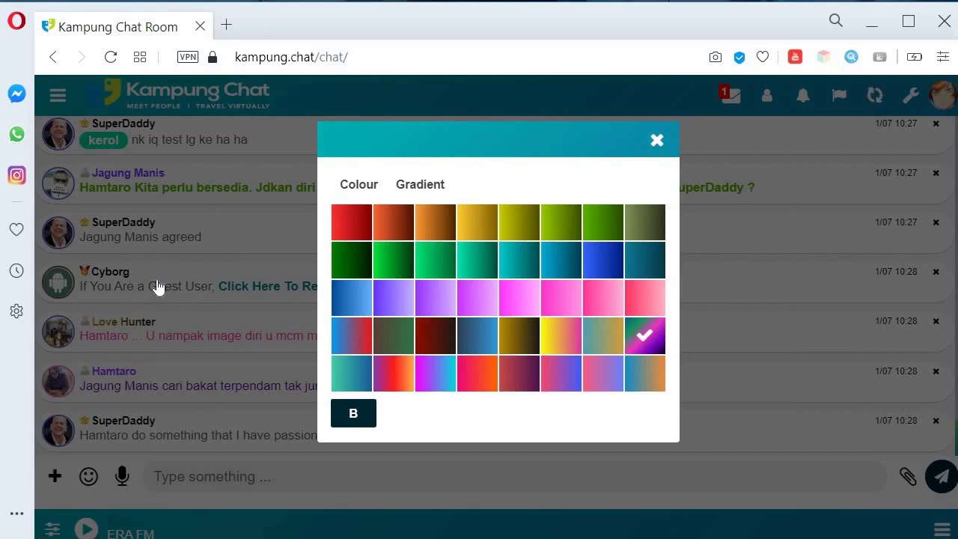
pyautogui.click(349, 414)
pyautogui.click(234, 471)
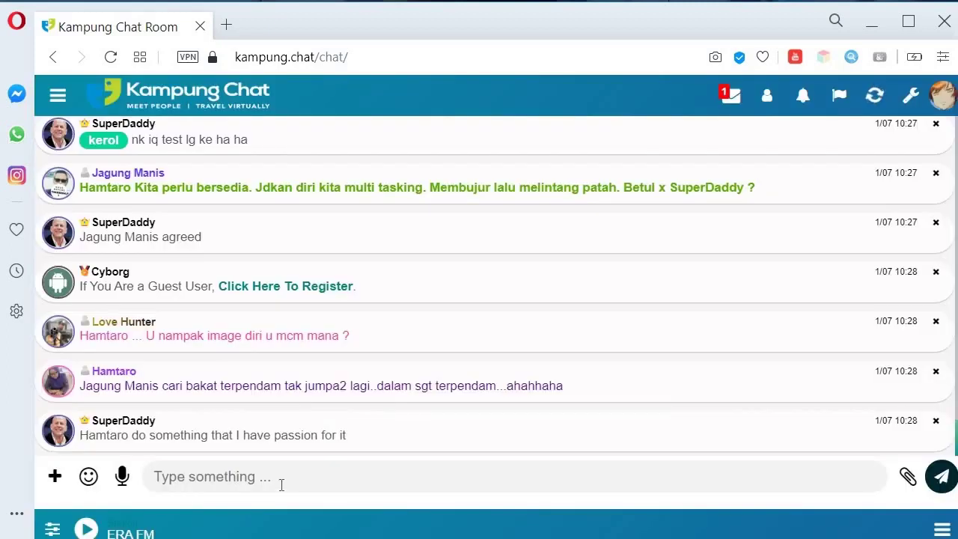
# Send 'test tulisan', then a message tagging a room member, and start the ERA FM radio.
pyautogui.write('tes')
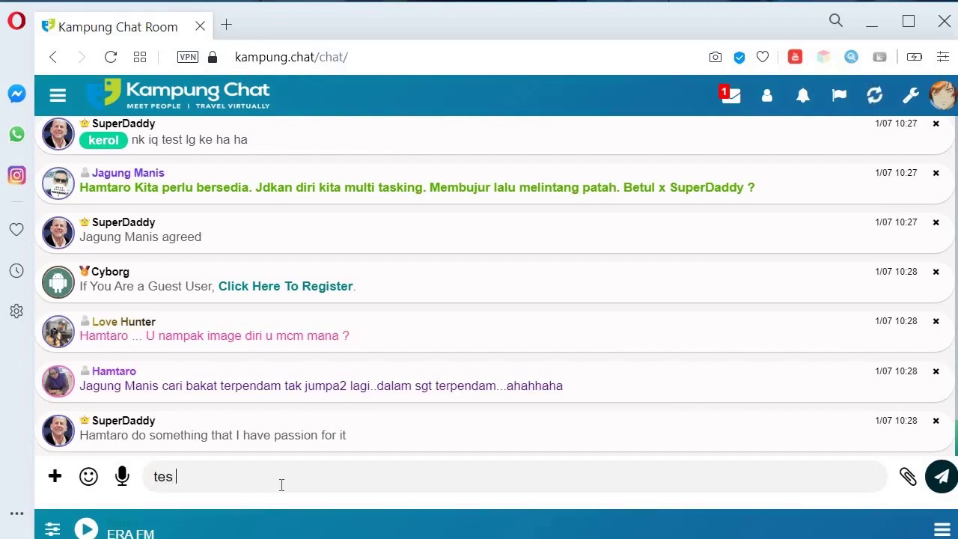
pyautogui.write('t tulisan')
pyautogui.press('Return')
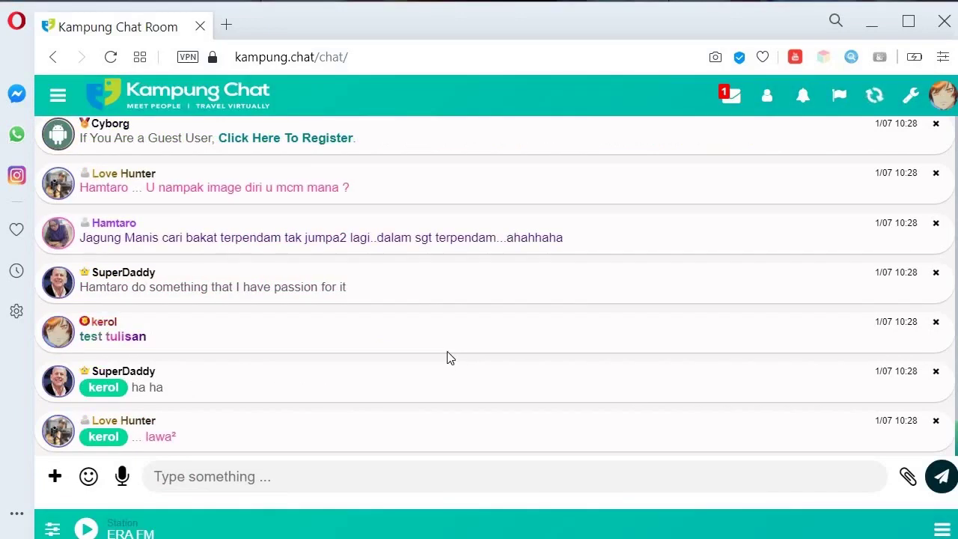
pyautogui.click(125, 229)
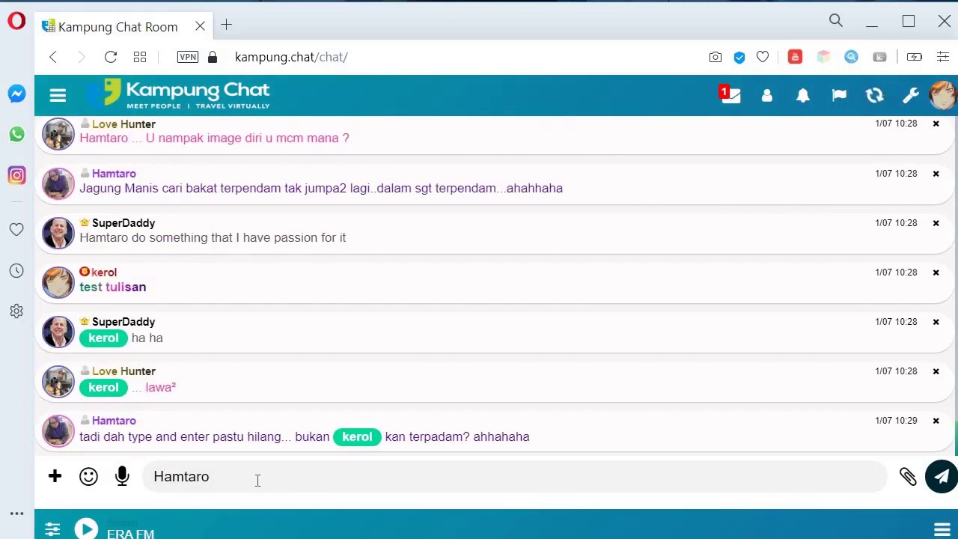
pyautogui.press('Return')
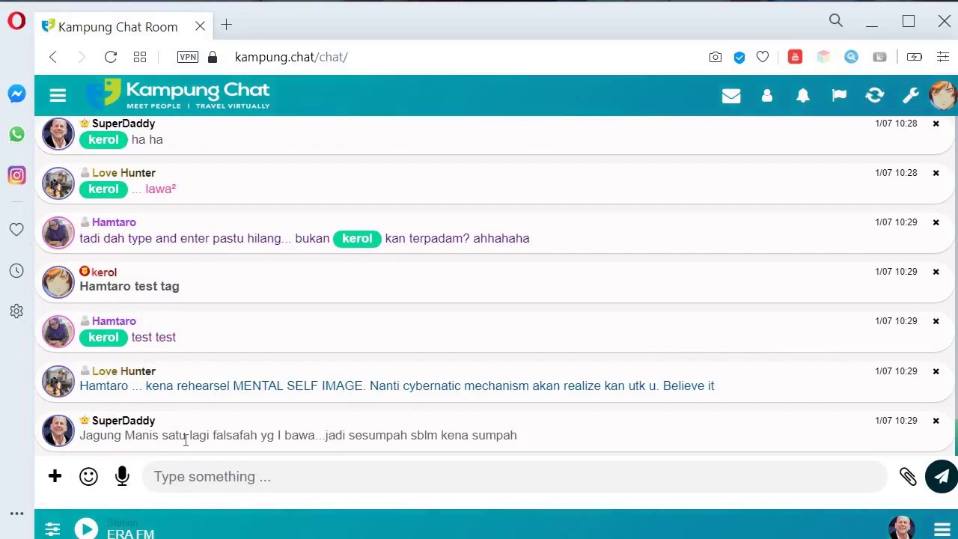
pyautogui.click(88, 529)
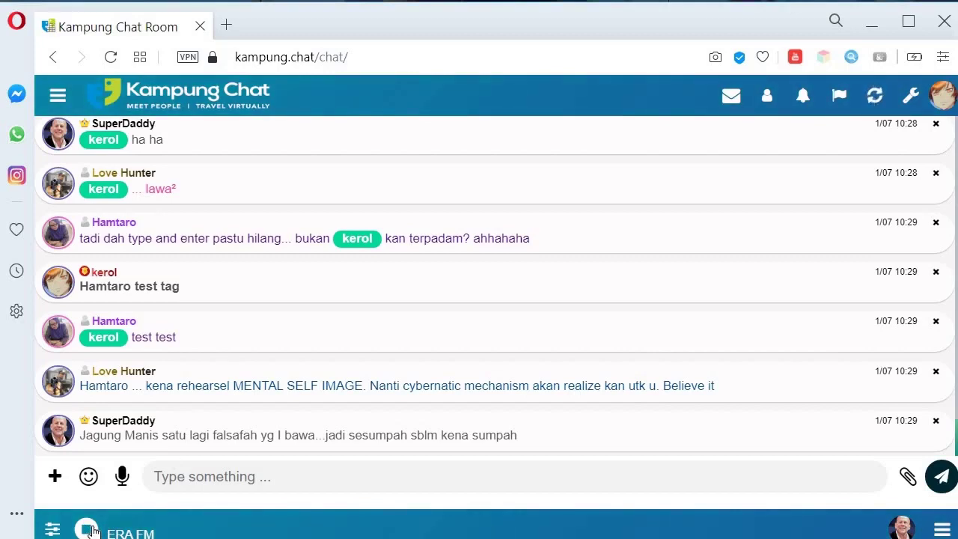
# Switch the room radio from ERA FM to Mix FM and raise the volume slightly.
pyautogui.click(52, 530)
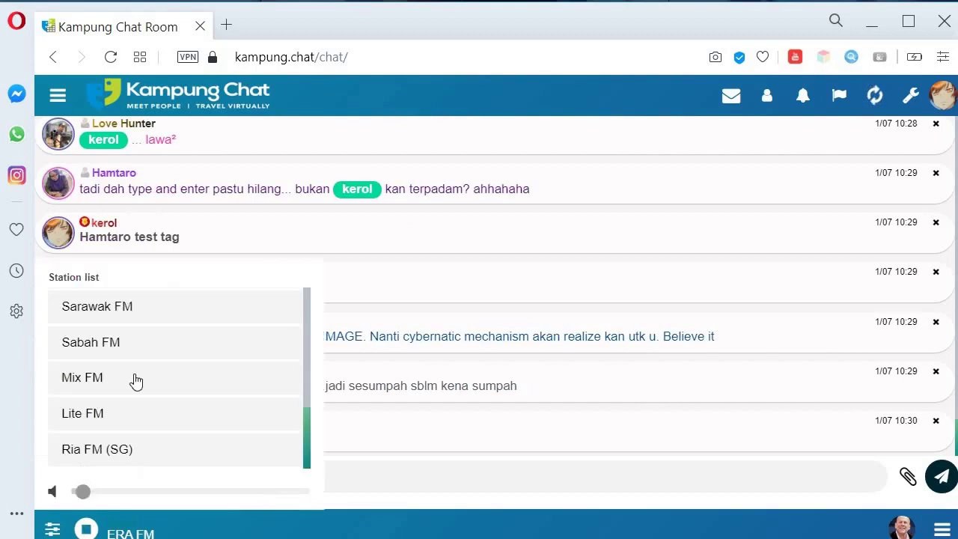
pyautogui.scroll(5, 150, 438)
pyautogui.scroll(-5, 126, 401)
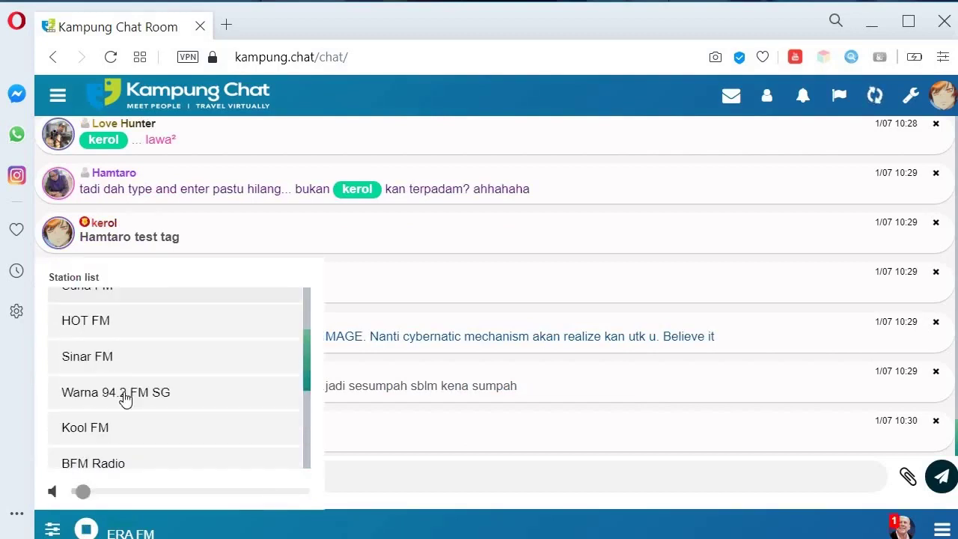
pyautogui.click(122, 388)
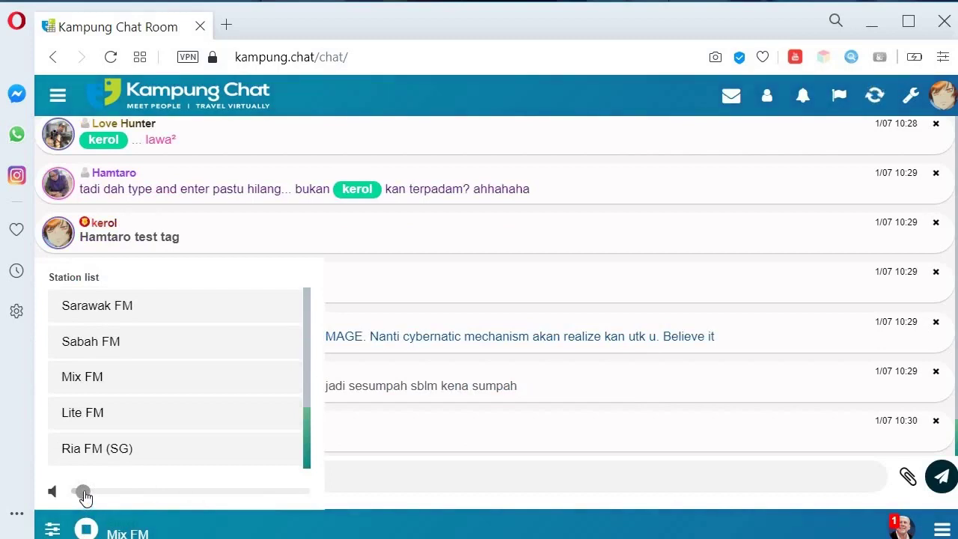
pyautogui.moveTo(83, 494)
pyautogui.mouseDown()
pyautogui.moveTo(180, 501)
pyautogui.moveTo(72, 494)
pyautogui.moveTo(92, 492)
pyautogui.mouseUp()
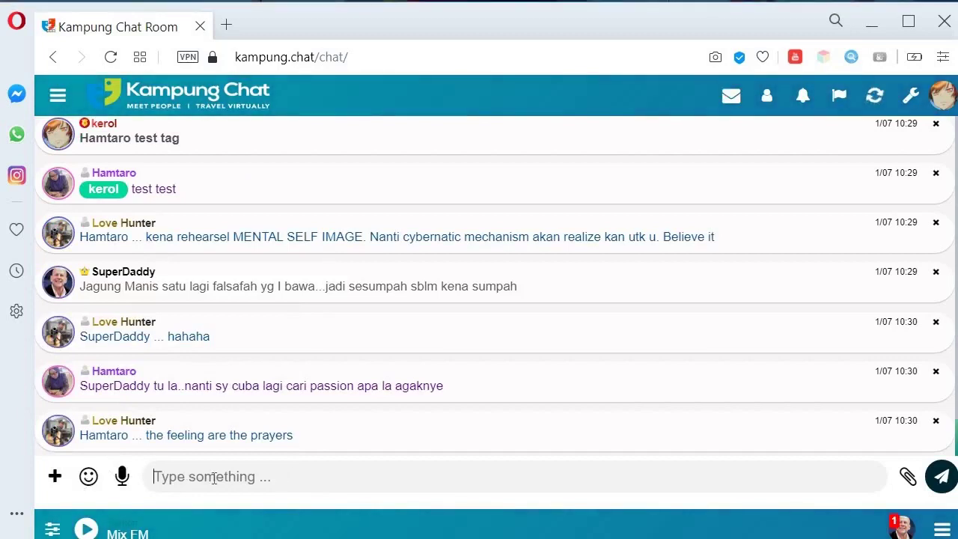
pyautogui.click(88, 478)
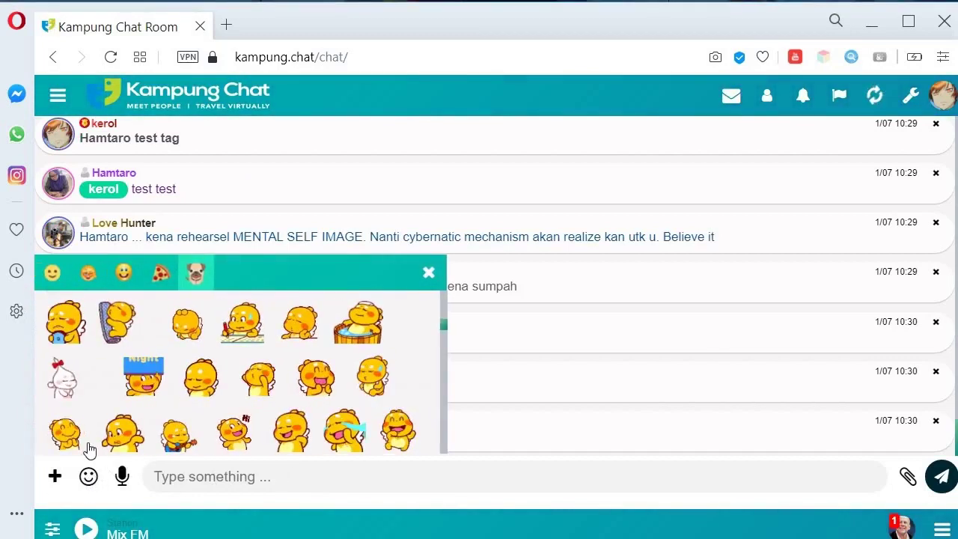
pyautogui.click(87, 275)
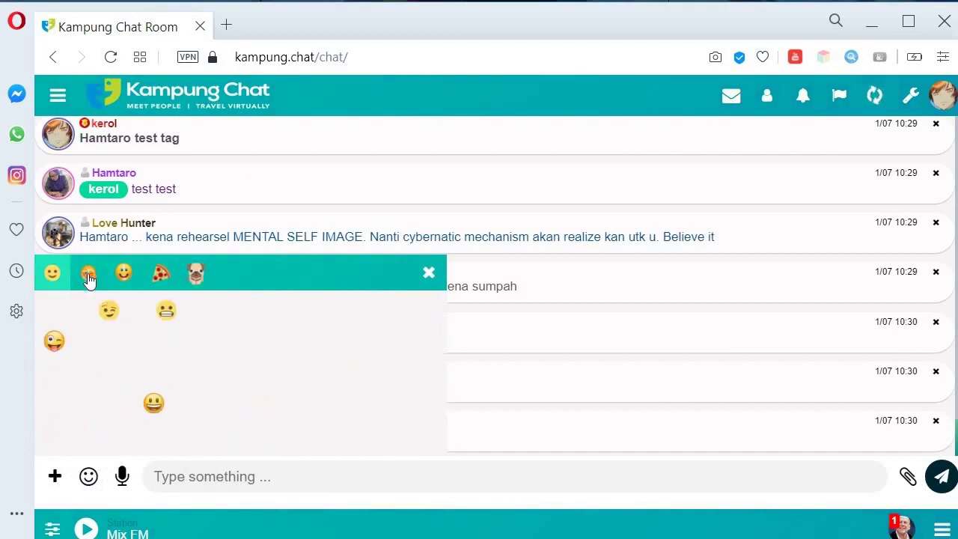
pyautogui.click(196, 276)
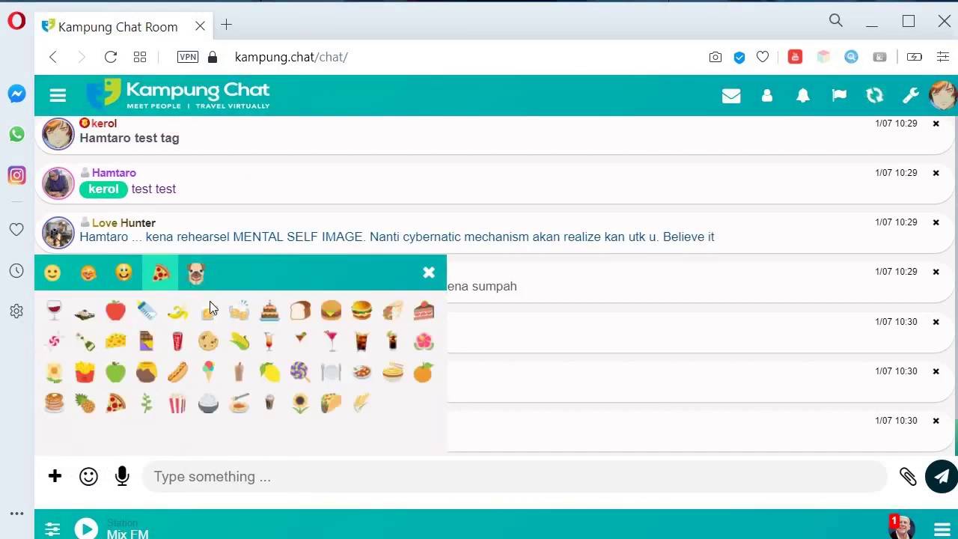
pyautogui.scroll(-5, 247, 375)
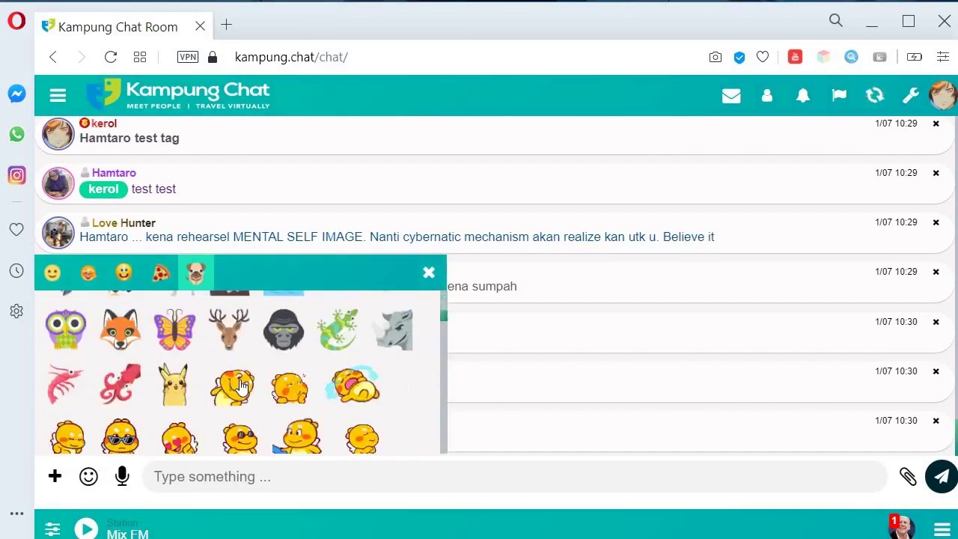
pyautogui.click(429, 272)
pyautogui.click(56, 479)
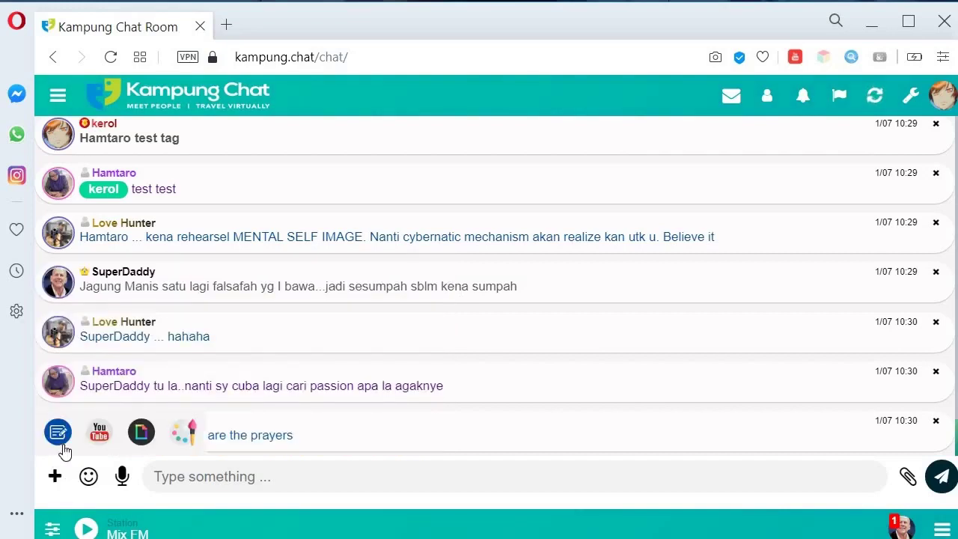
pyautogui.click(105, 442)
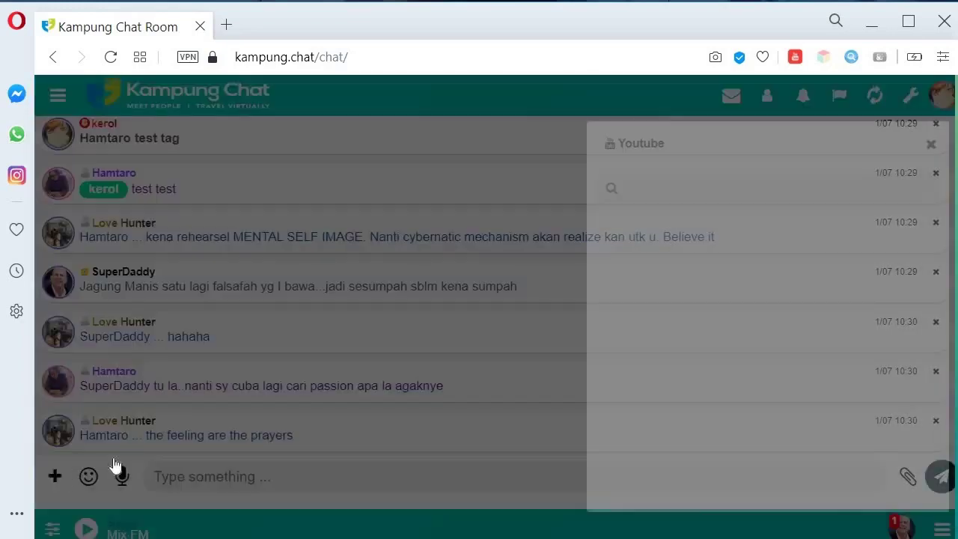
pyautogui.click(702, 143)
pyautogui.click(54, 480)
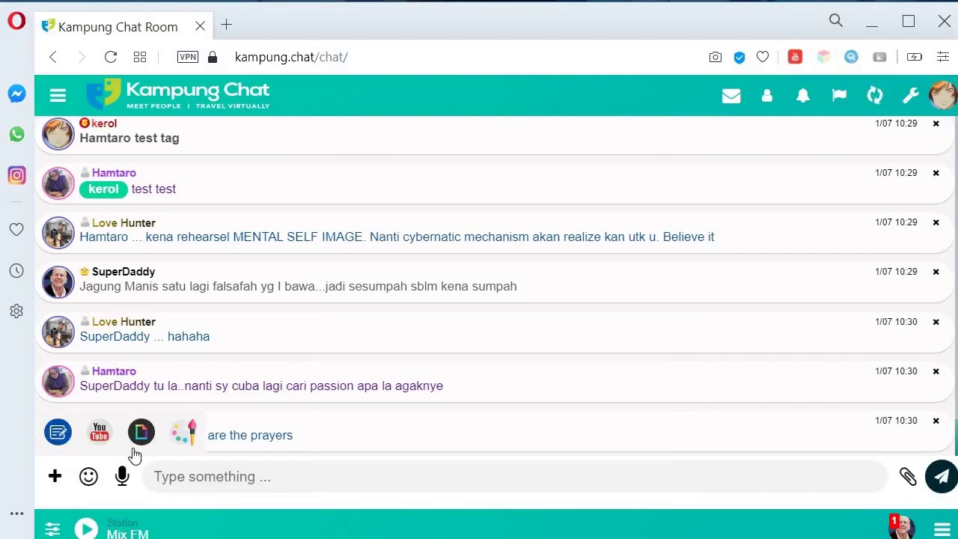
pyautogui.click(139, 441)
pyautogui.scroll(-1, 522, 289)
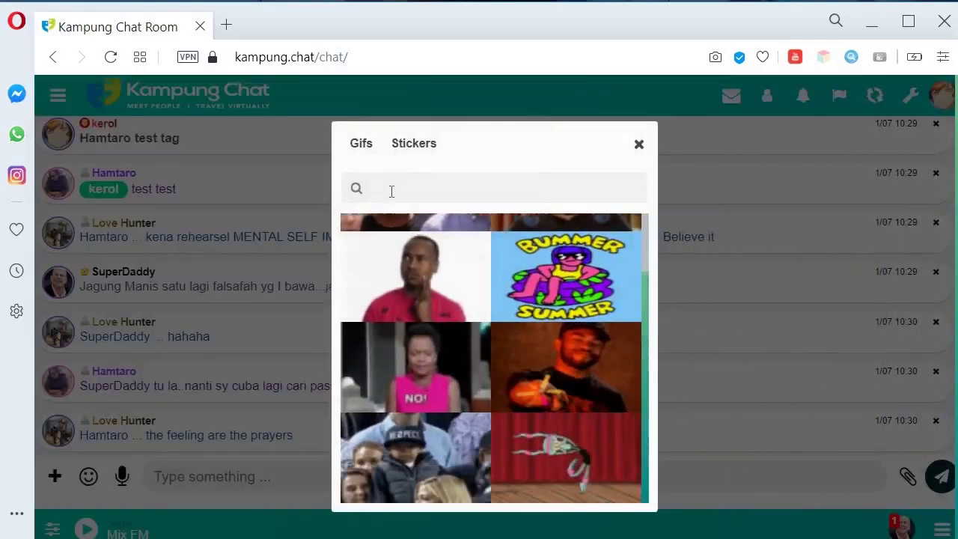
pyautogui.click(411, 148)
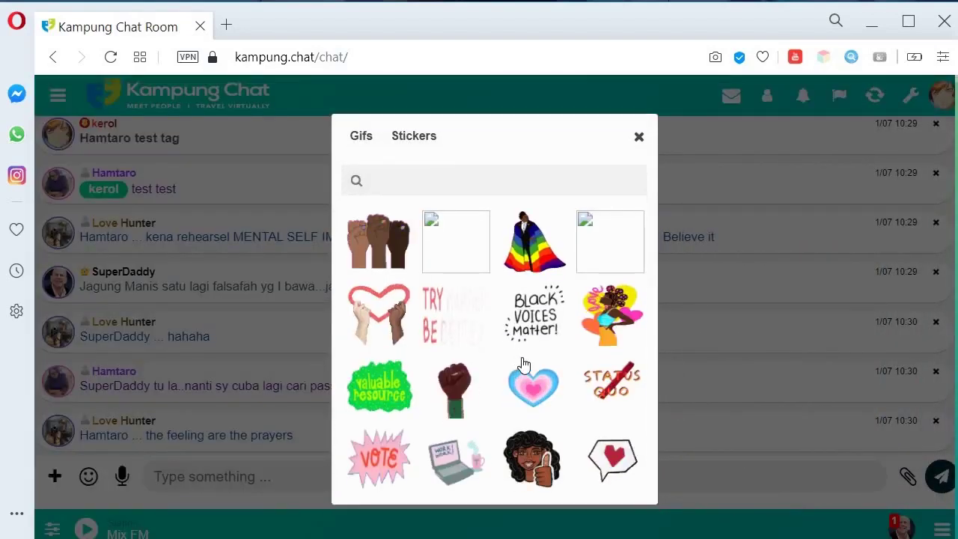
pyautogui.click(641, 143)
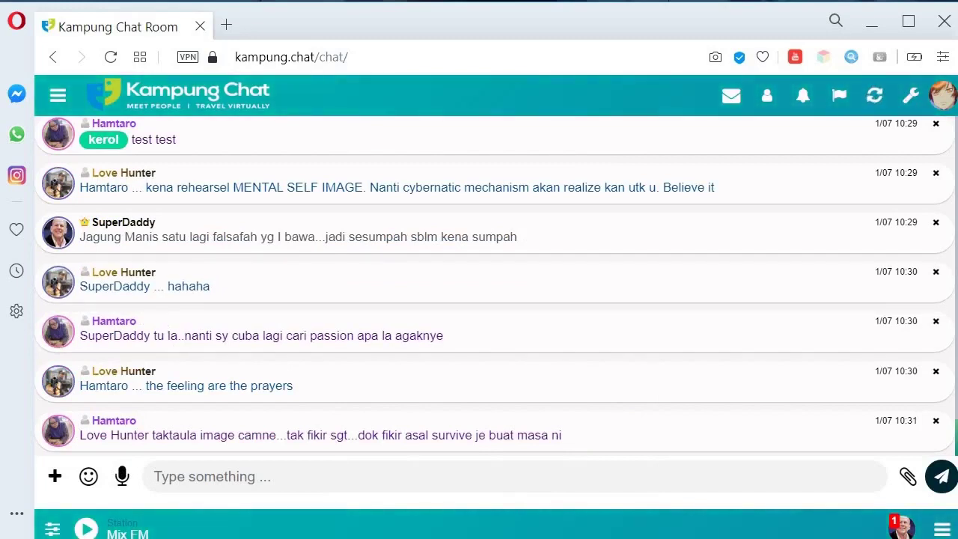
# Open the side menu and briefly view the room's user list.
pyautogui.click(57, 95)
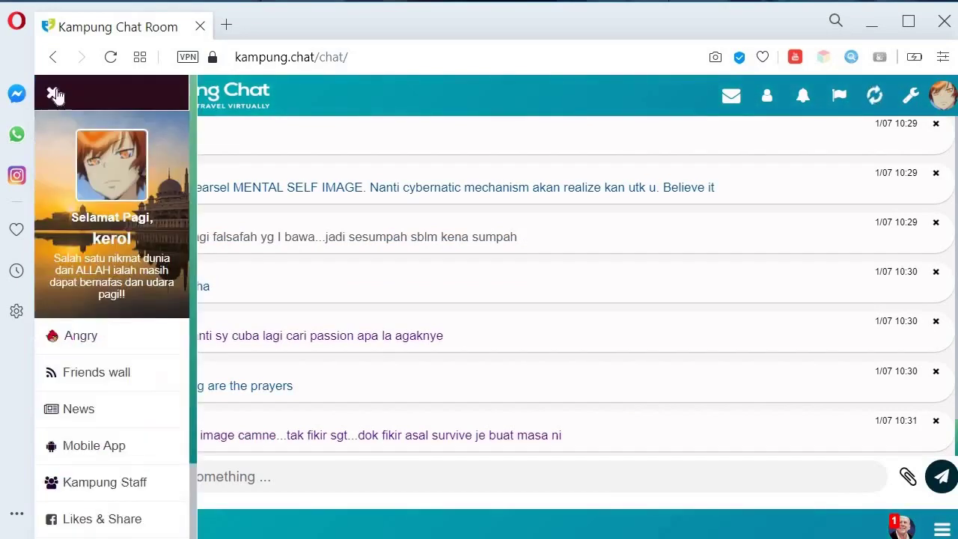
pyautogui.scroll(-2, 116, 217)
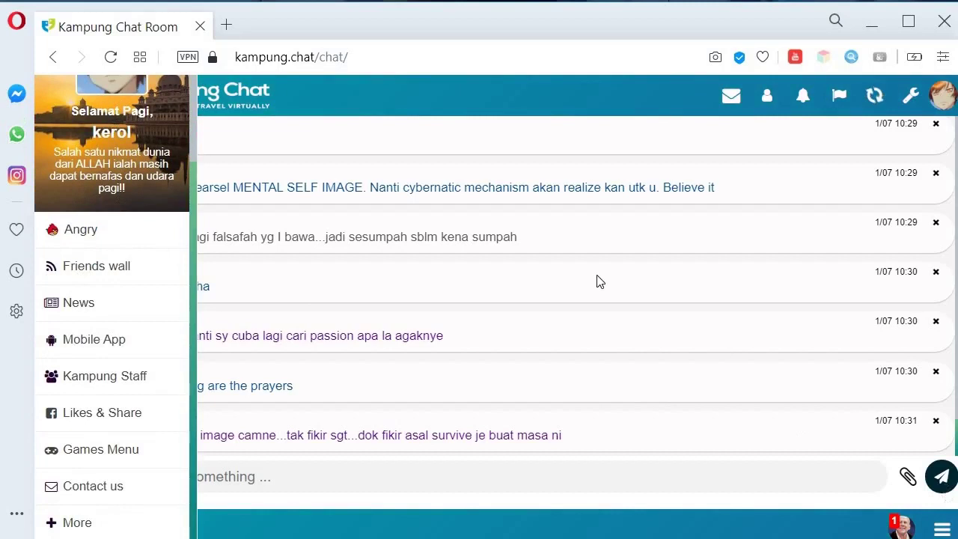
pyautogui.click(942, 529)
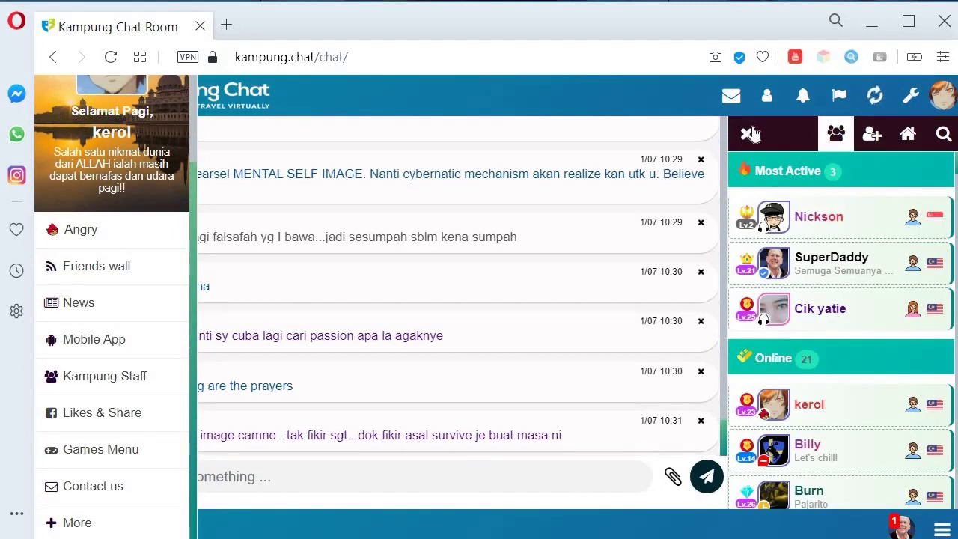
pyautogui.click(567, 175)
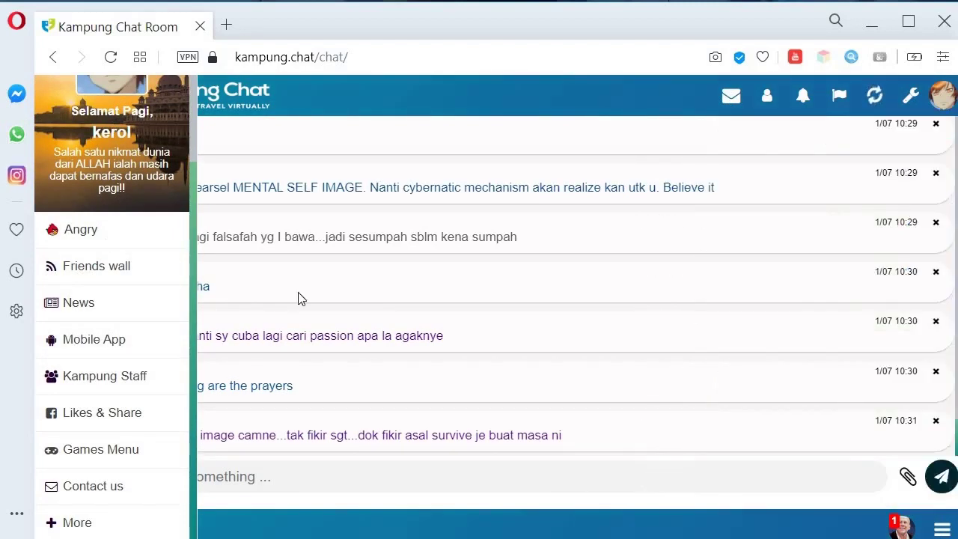
# Change the status from Angry to Online and close the side menu.
pyautogui.click(108, 229)
pyautogui.click(104, 269)
pyautogui.click(107, 227)
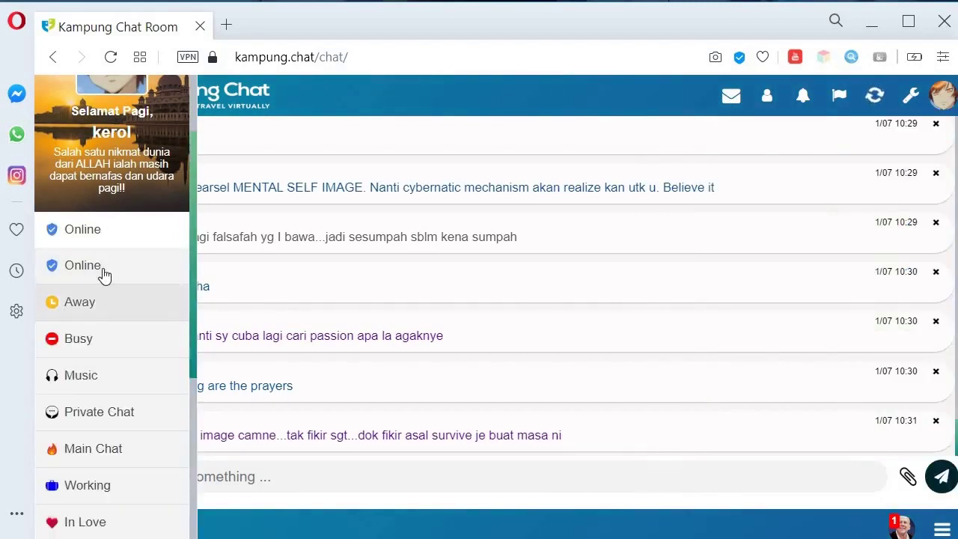
pyautogui.click(102, 270)
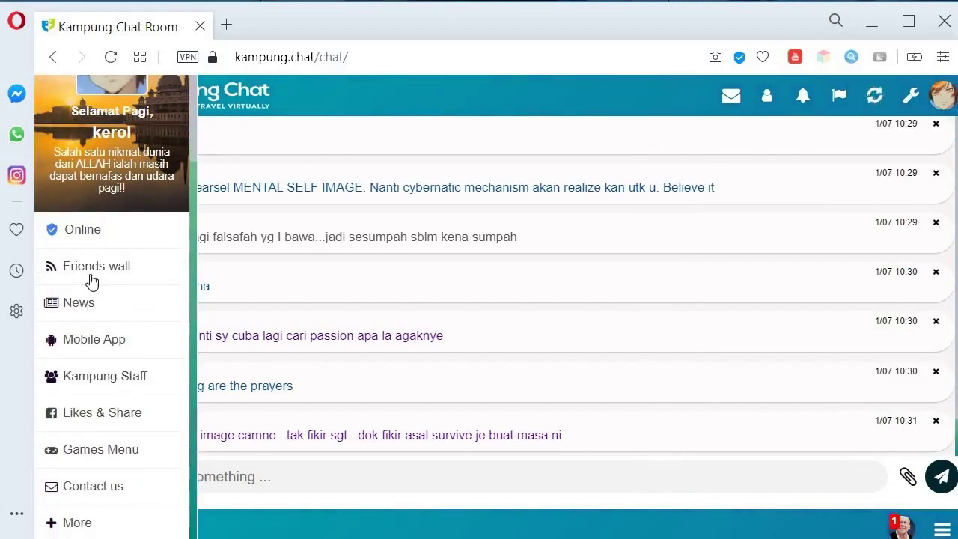
pyautogui.scroll(2, 105, 187)
pyautogui.scroll(1, 109, 110)
pyautogui.click(58, 96)
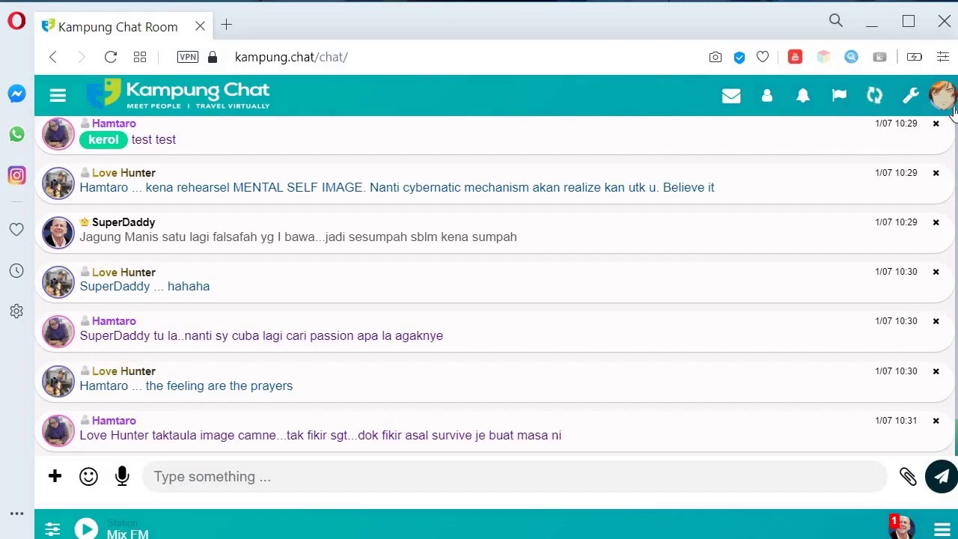
pyautogui.click(942, 529)
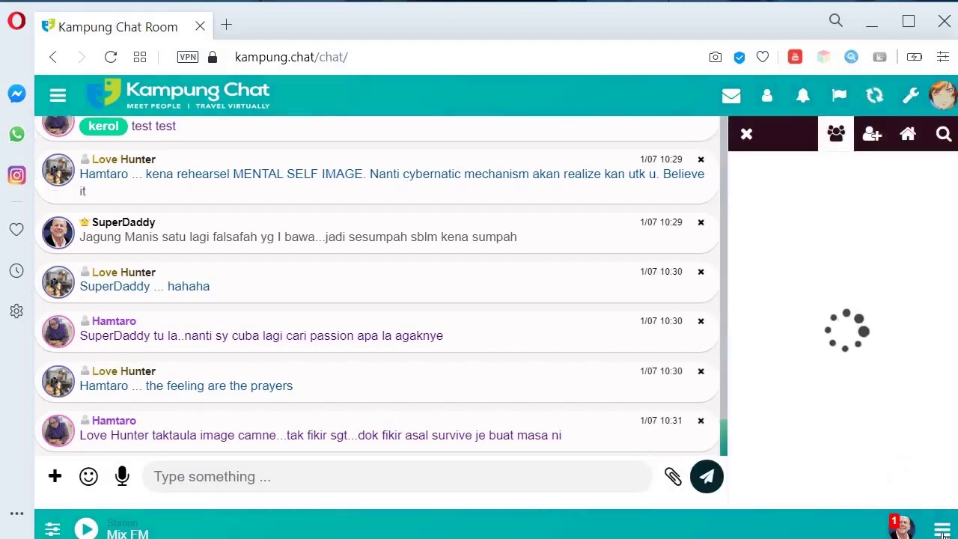
pyautogui.scroll(-3, 876, 346)
pyautogui.scroll(-10, 876, 345)
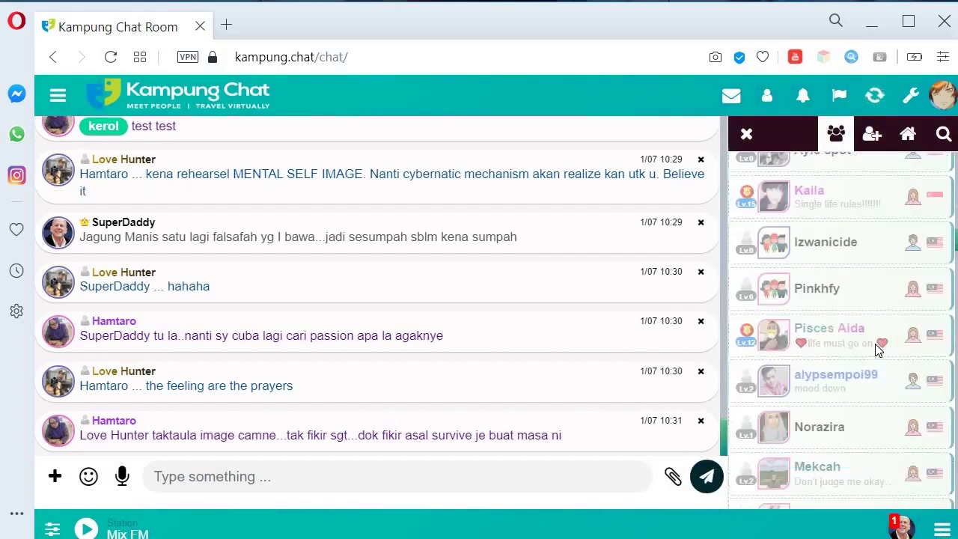
pyautogui.click(872, 134)
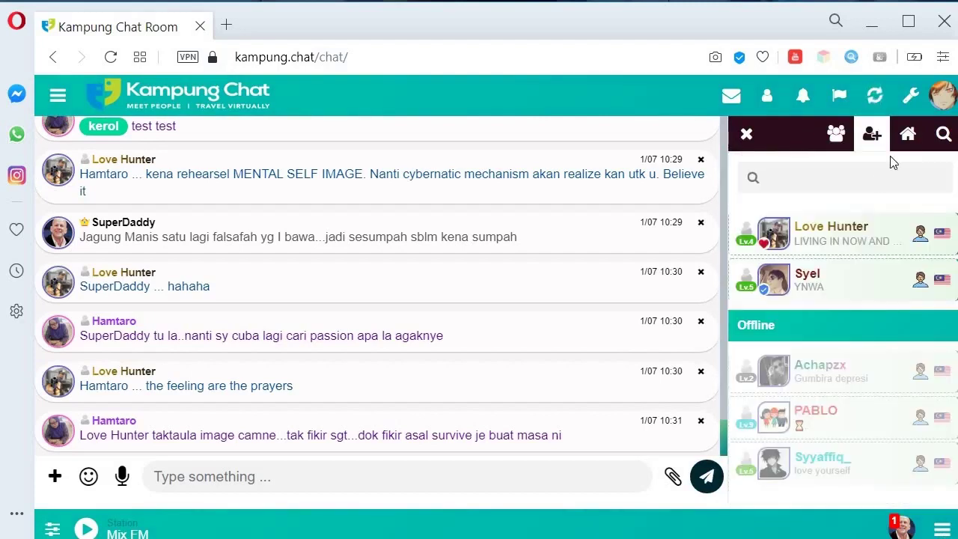
pyautogui.click(909, 133)
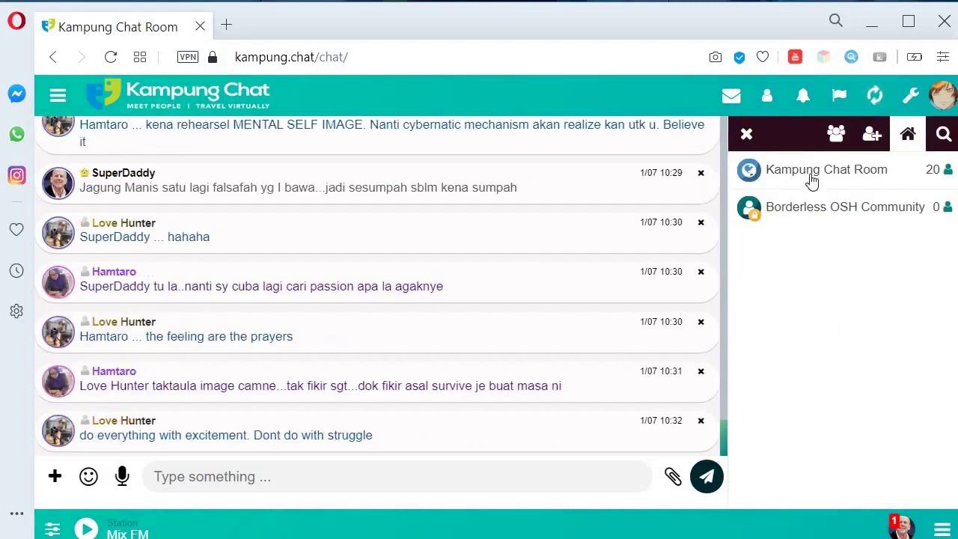
pyautogui.click(944, 139)
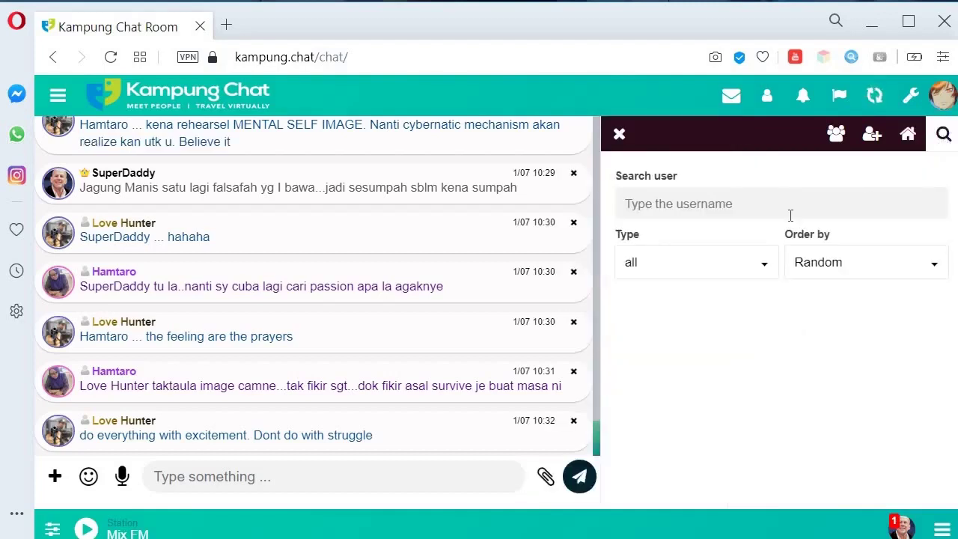
pyautogui.click(647, 271)
pyautogui.click(861, 262)
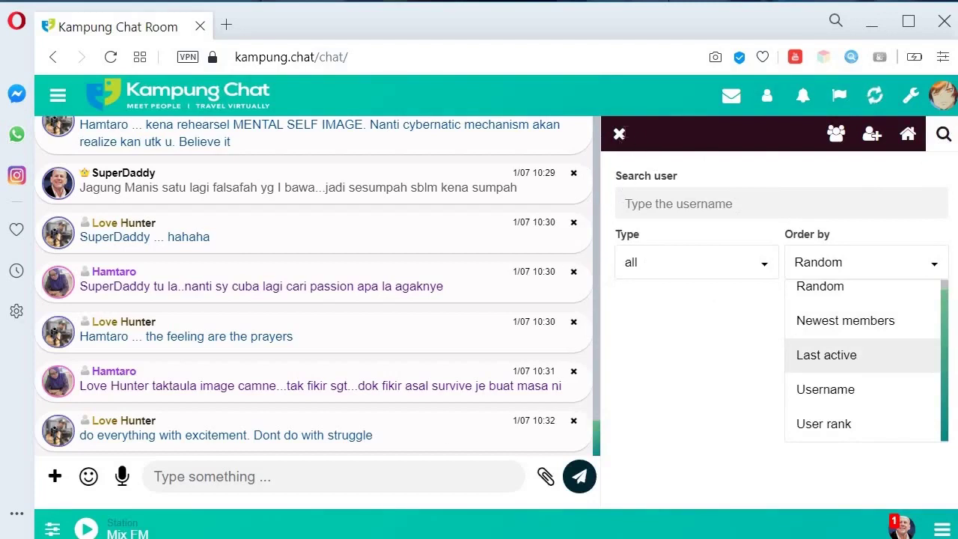
pyautogui.click(621, 133)
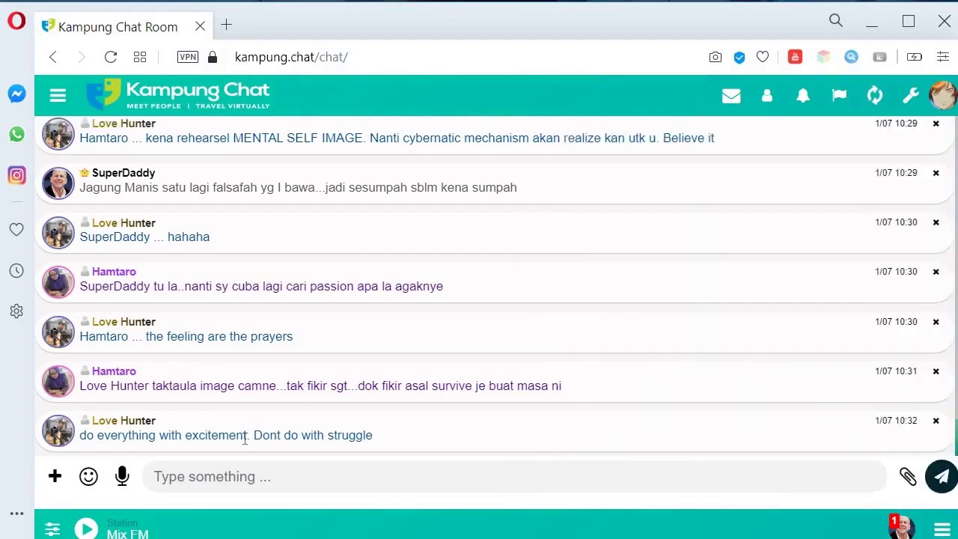